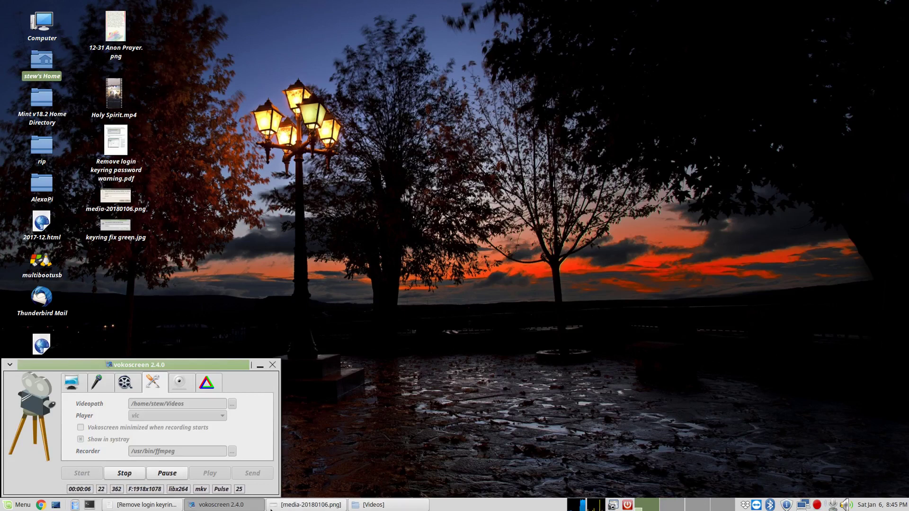
Step: Bring the 'Remove login keyring password warning.pdf' guide to the front
left_click(161, 507)
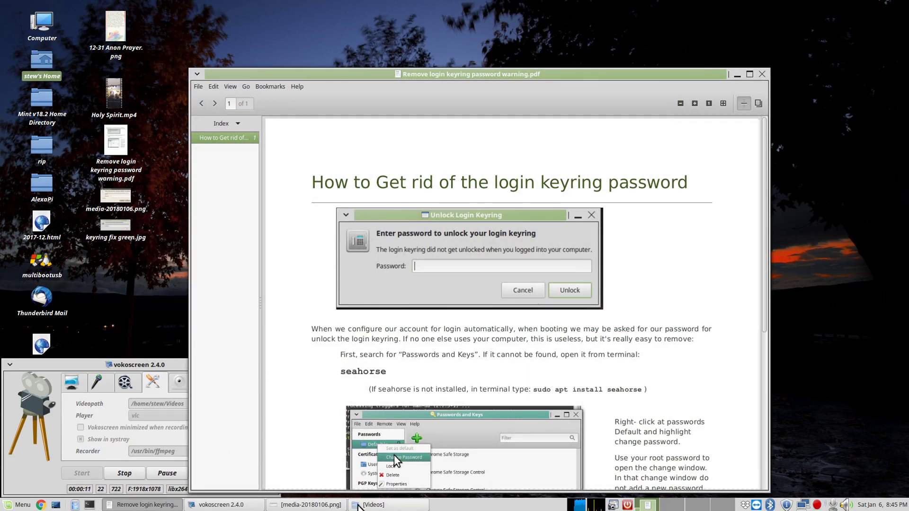
Step: Move the media-20180106.png Unlock Keyring screenshot aside to compare with the guide, then close it
left_click(313, 505)
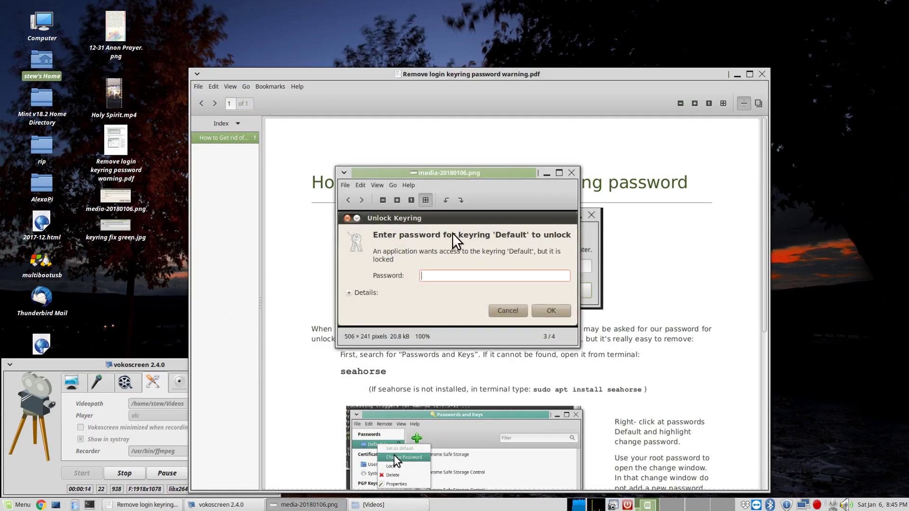
left_click_drag(445, 170, 161, 149)
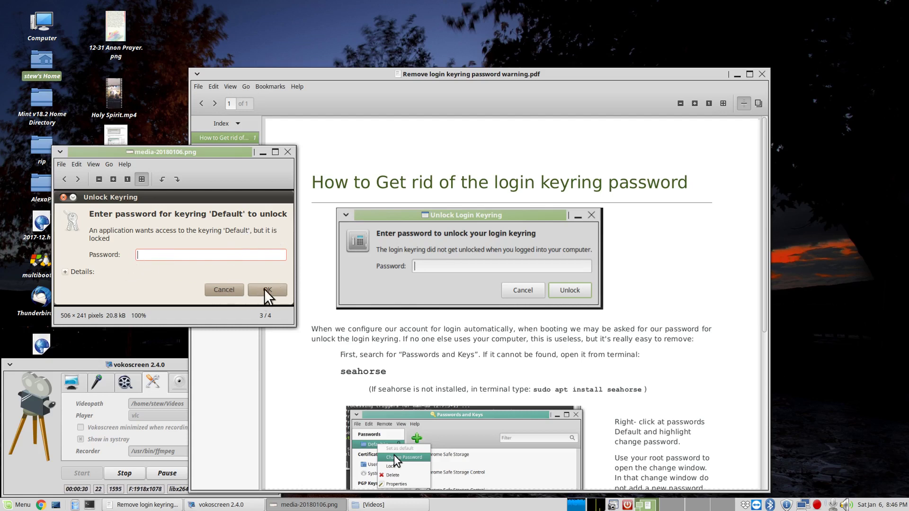
left_click(288, 153)
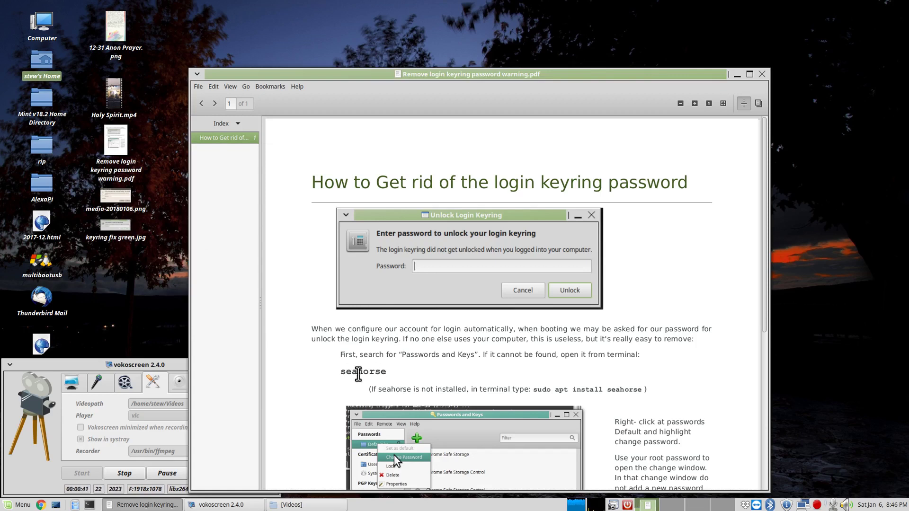
Step: Search the Mint Menu for 'pass' to list Passwords and Keys
left_click(22, 506)
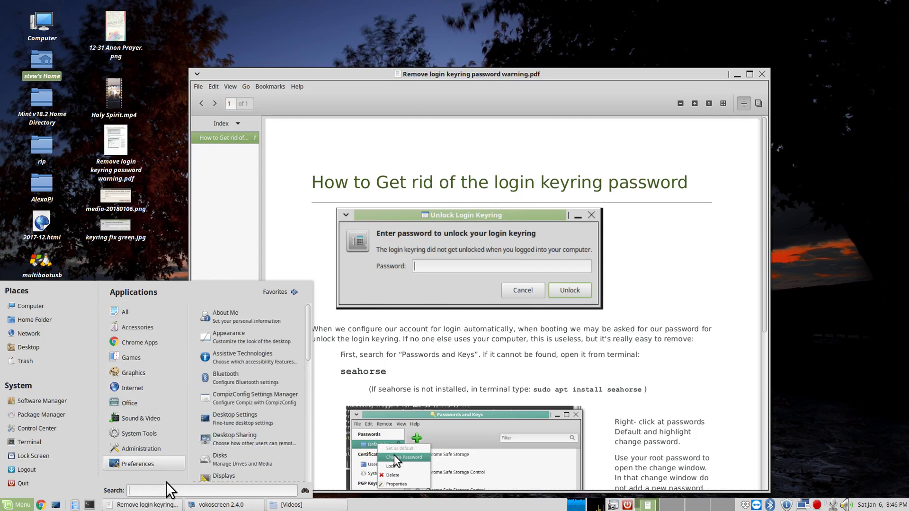
type("password")
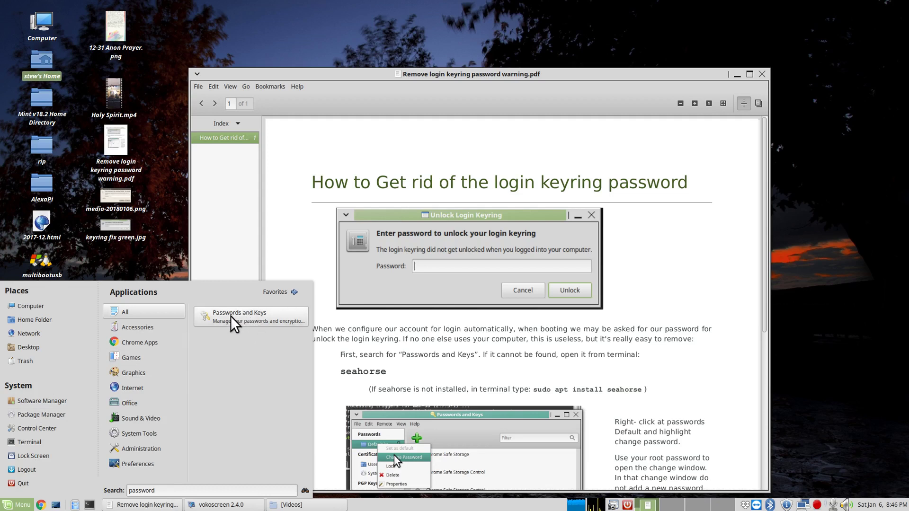
Step: Dismiss the menu and briefly select 'Passwords and Keys' in the guide text
left_click(410, 358)
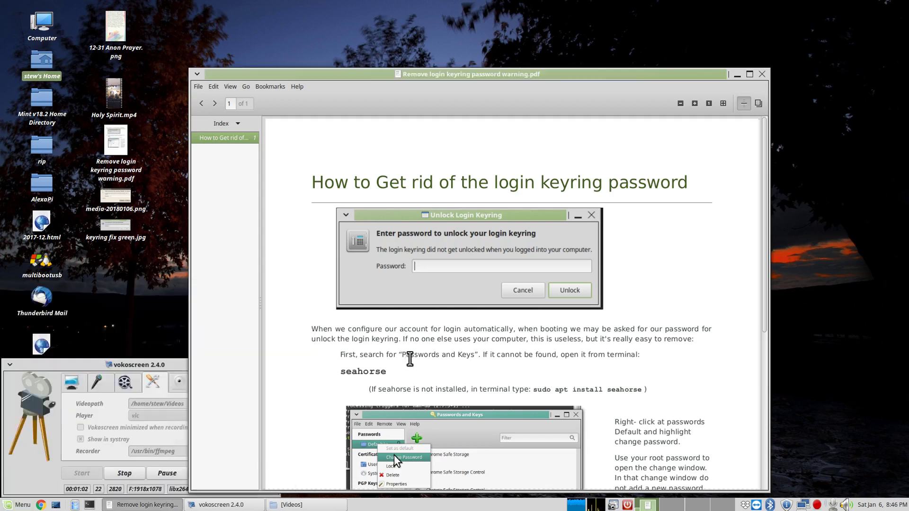
left_click_drag(403, 355, 471, 356)
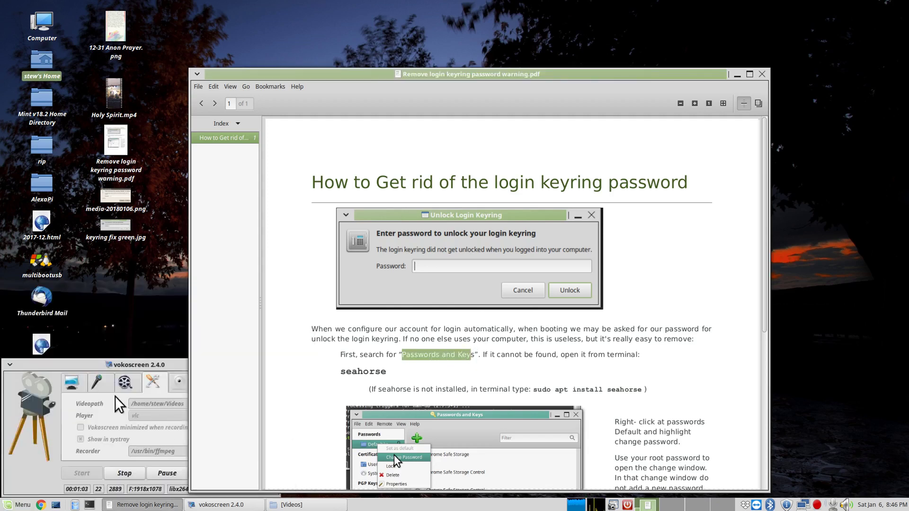
left_click(127, 326)
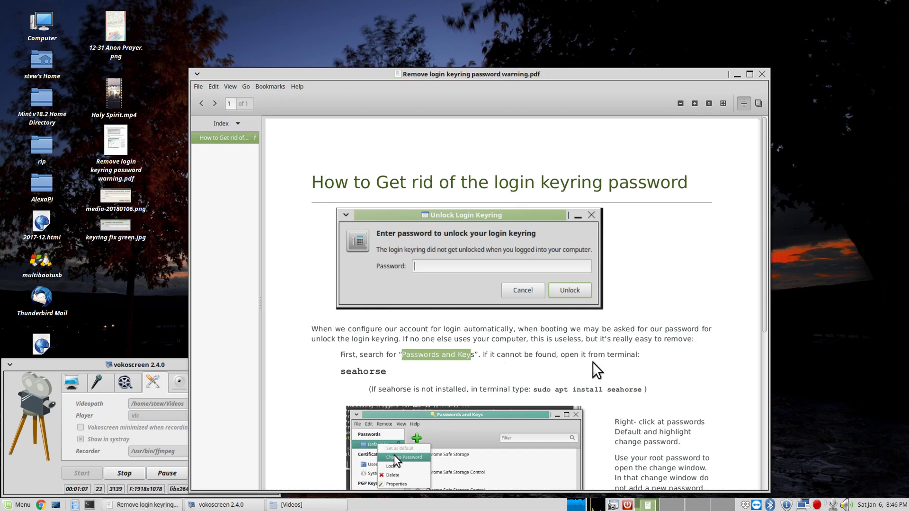
Step: Select and copy the 'sudo apt install seahorse' command from the guide
left_click(512, 377)
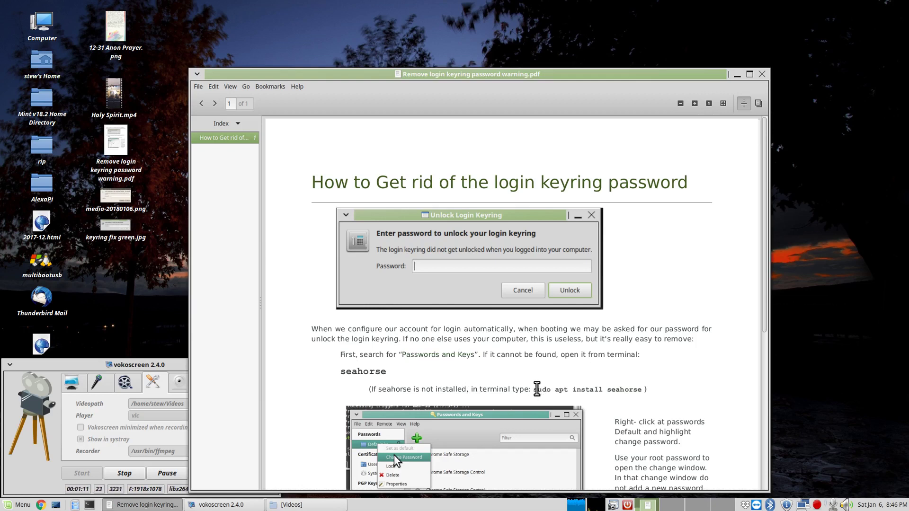
left_click_drag(537, 390, 601, 389)
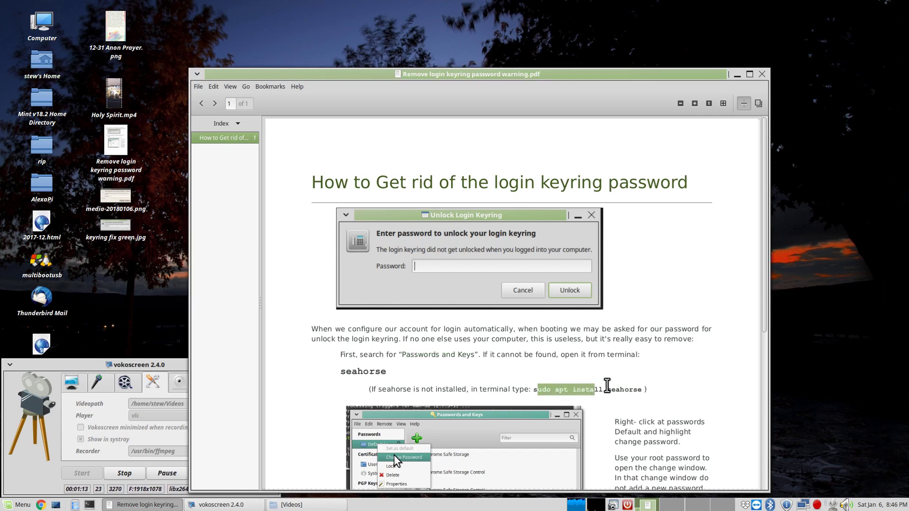
left_click(608, 386)
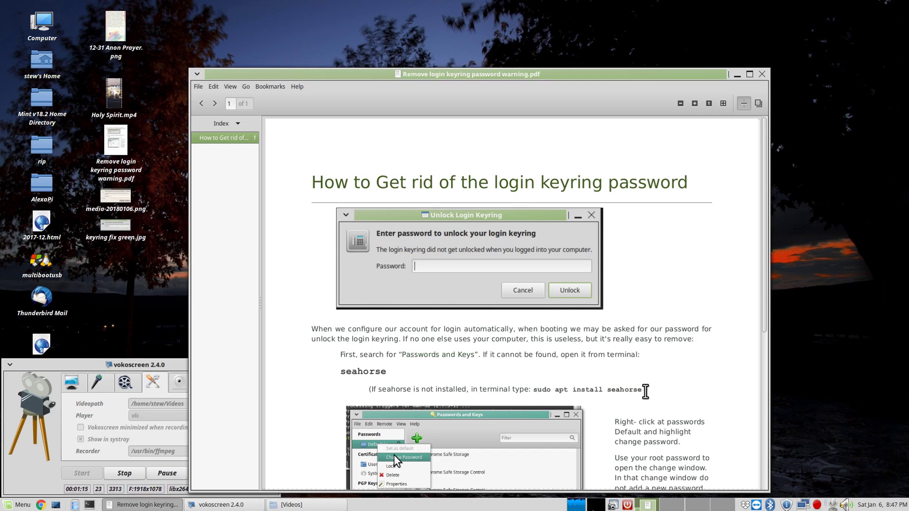
left_click_drag(641, 391, 537, 396)
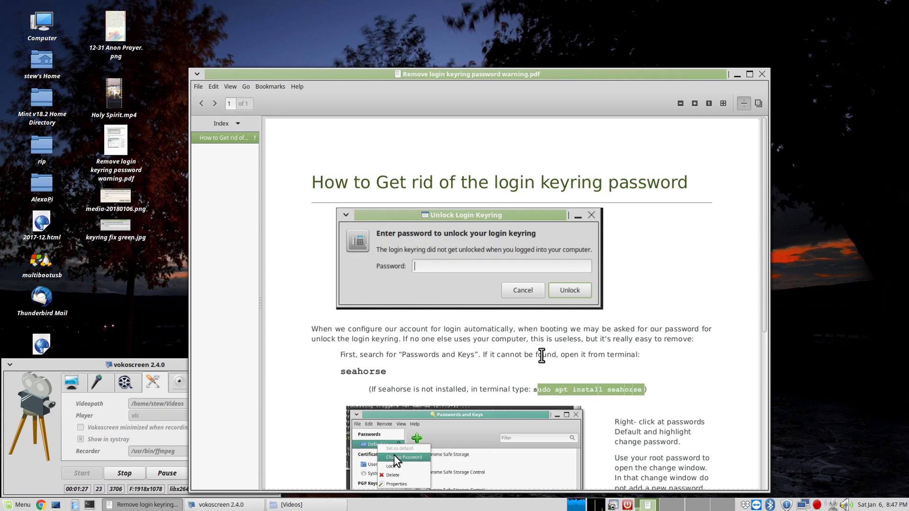
left_click(536, 389)
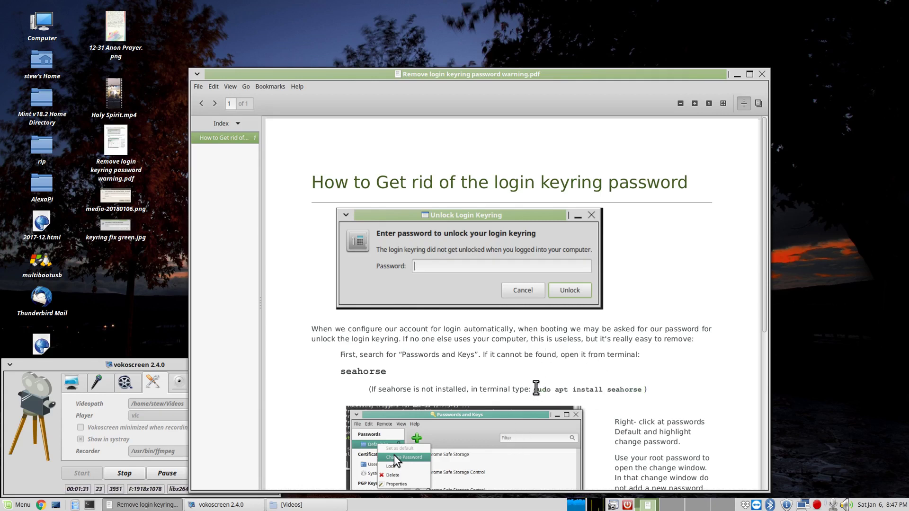
left_click_drag(535, 388, 644, 386)
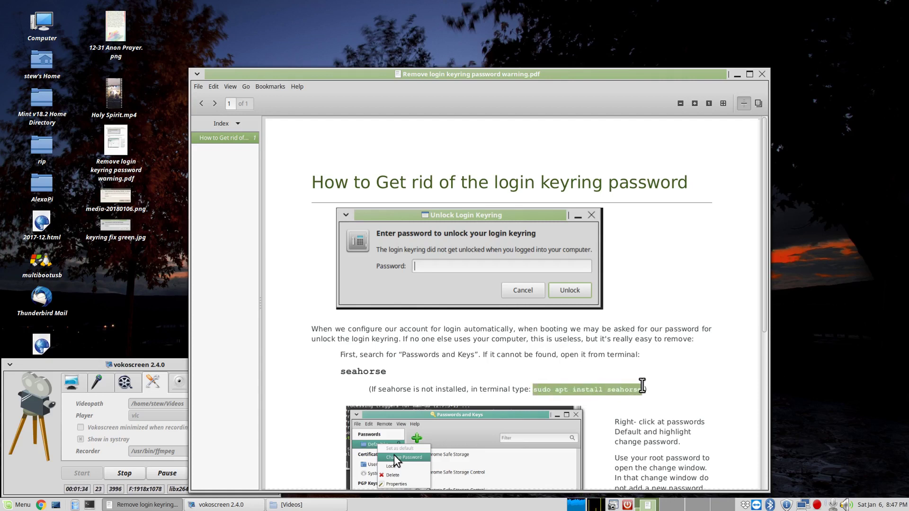
right_click(613, 391)
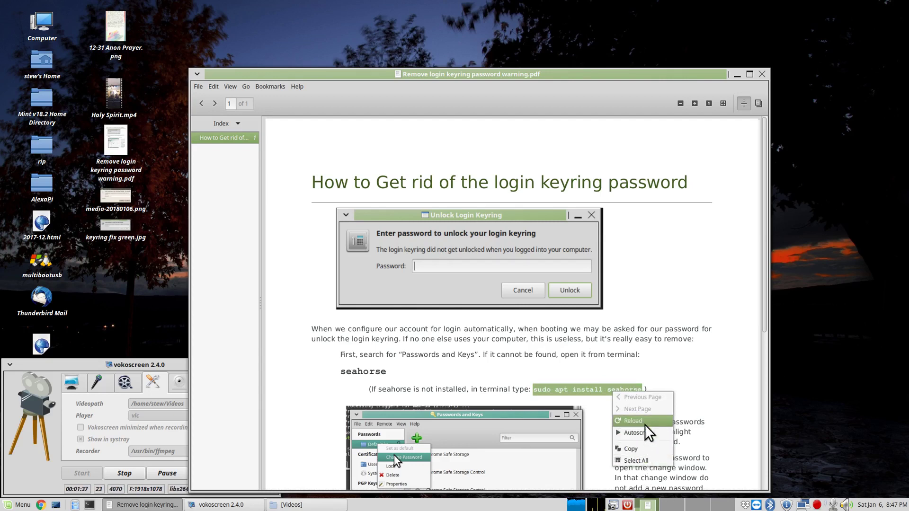
left_click(638, 449)
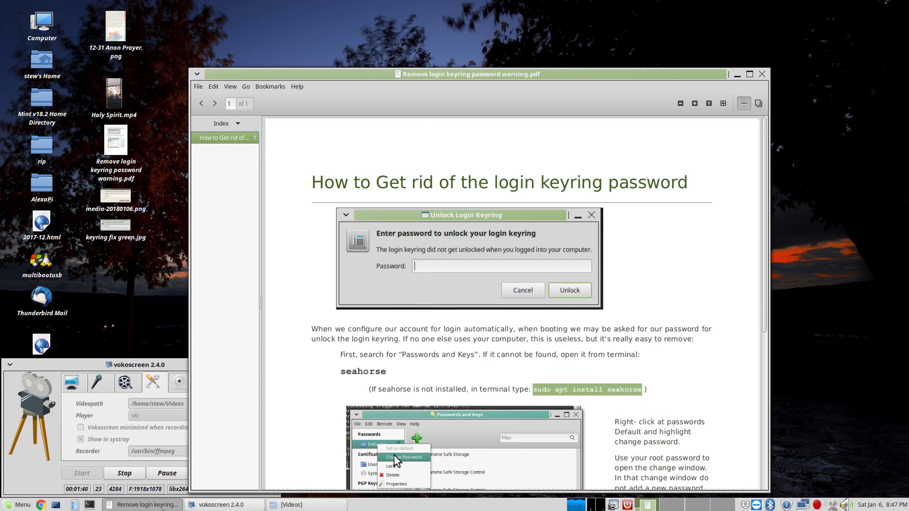
Step: Paste and run 'sudo apt install seahorse' in a new terminal, entering the administrator password
left_click(89, 505)
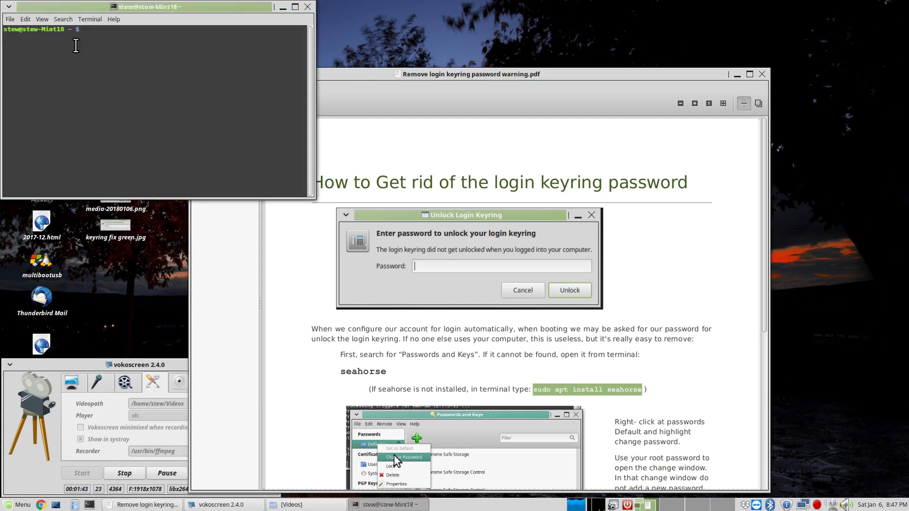
right_click(94, 32)
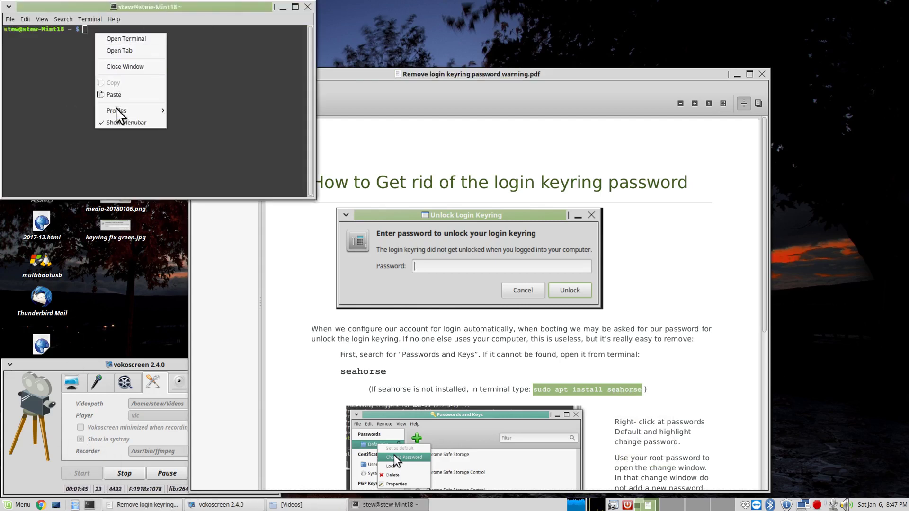
left_click(112, 94)
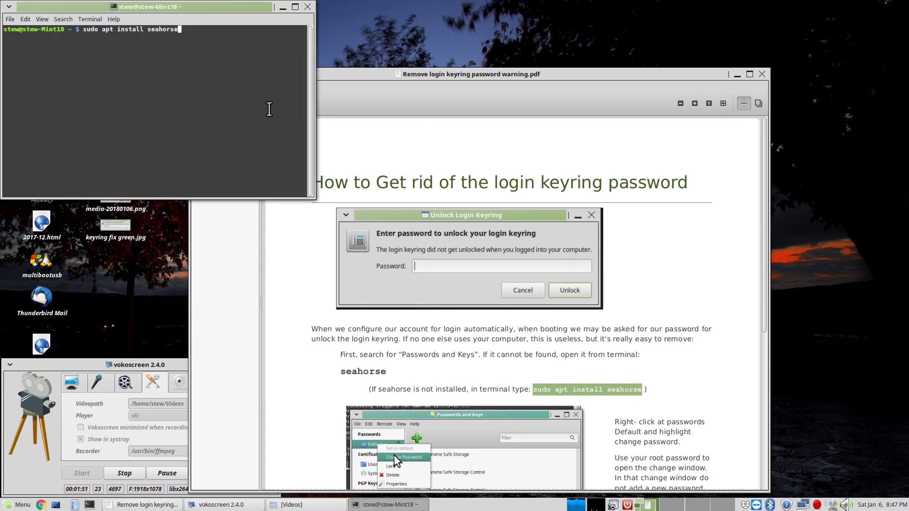
key("Return")
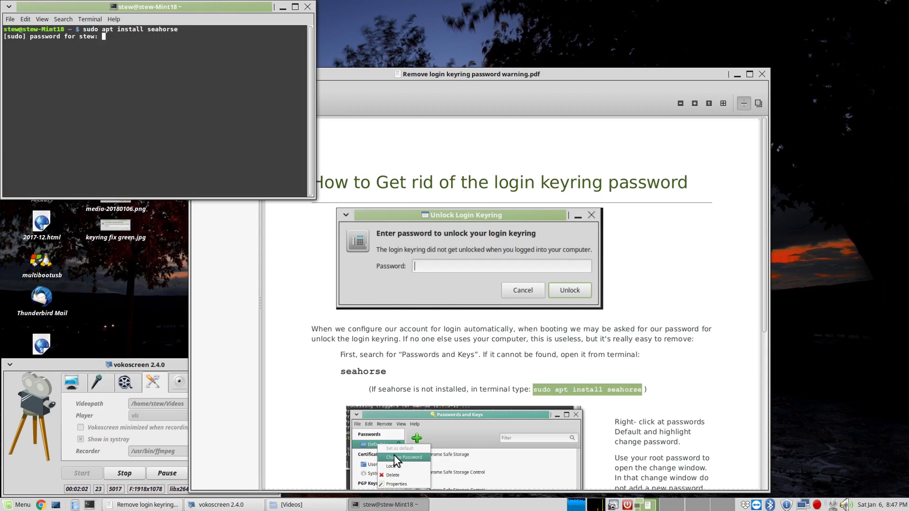
key("Return")
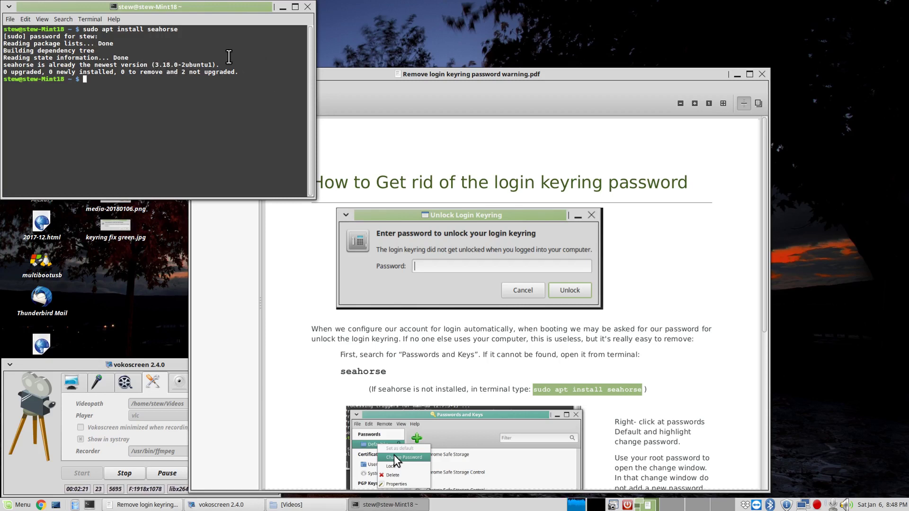
Step: Close the terminal and launch Passwords and Keys from Menu > Accessories
left_click(308, 6)
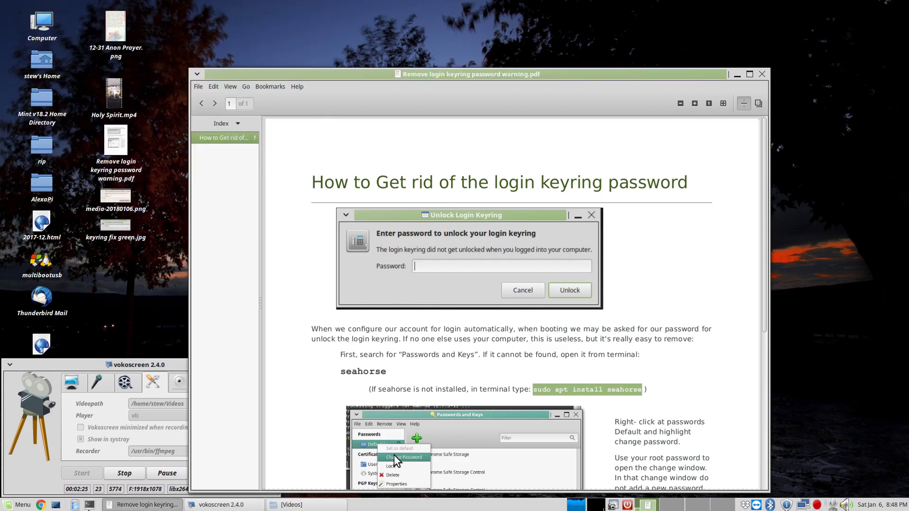
left_click(19, 505)
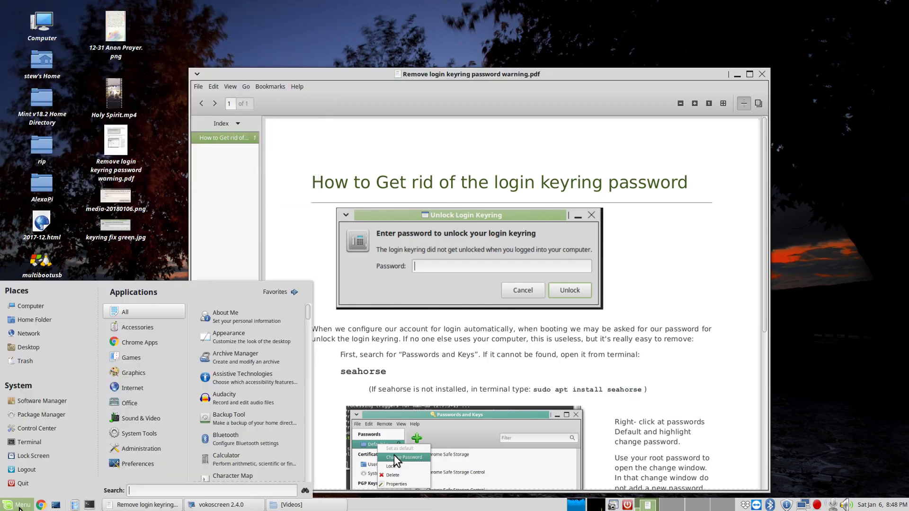
mouse_move(131, 328)
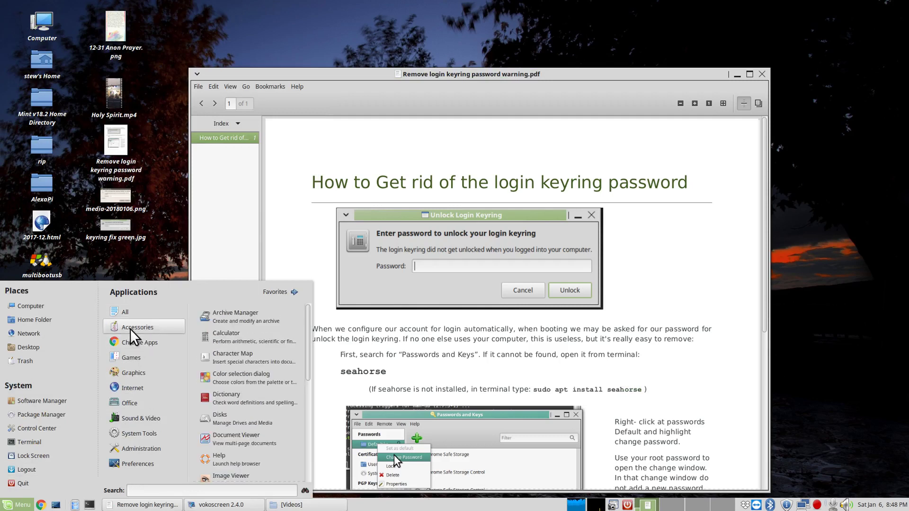
scroll(239, 379, "down", 4)
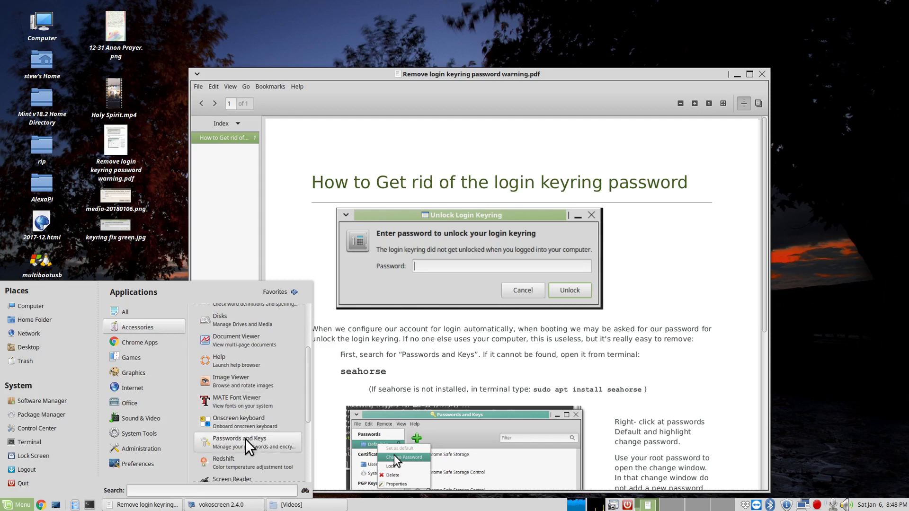
left_click(245, 439)
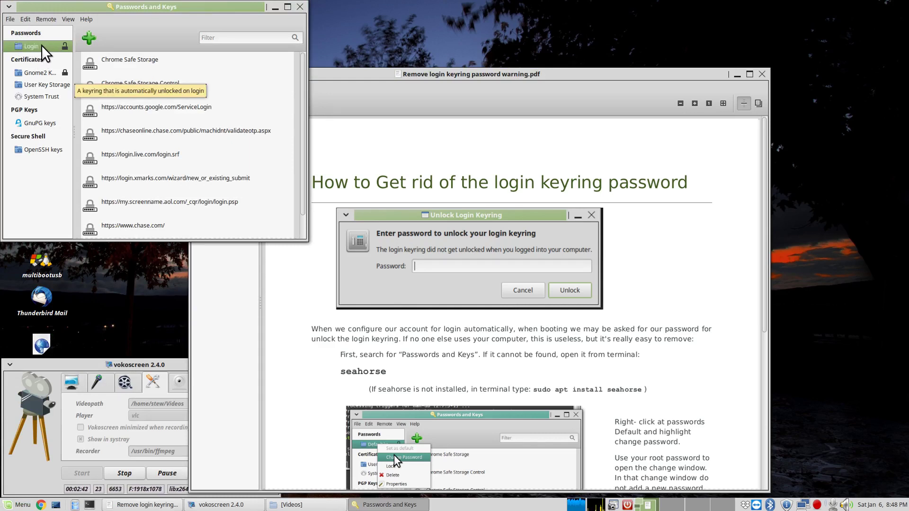
Step: Choose Change Password on the Login keyring and submit the old password
right_click(41, 44)
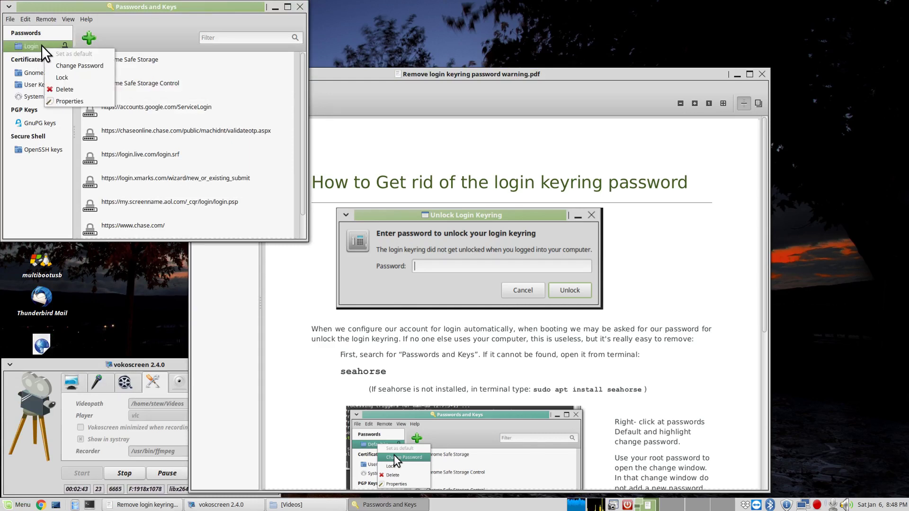
left_click(88, 66)
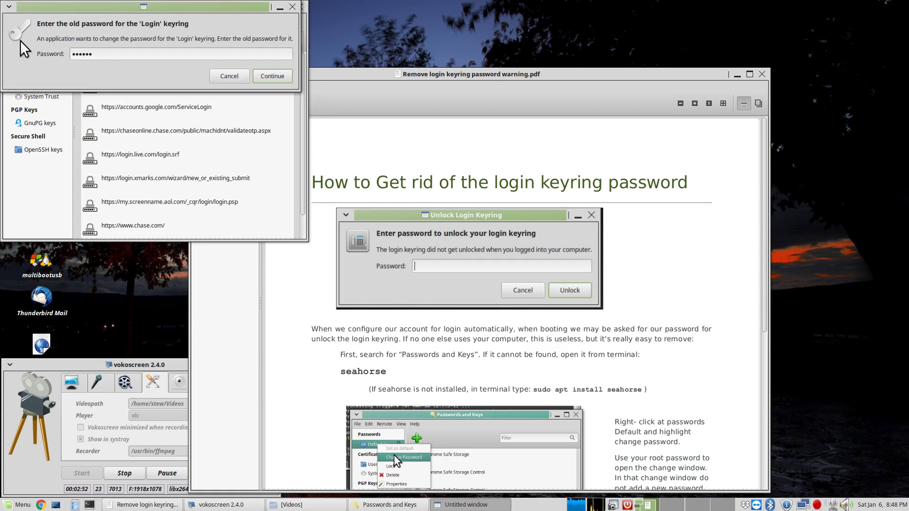
left_click(269, 75)
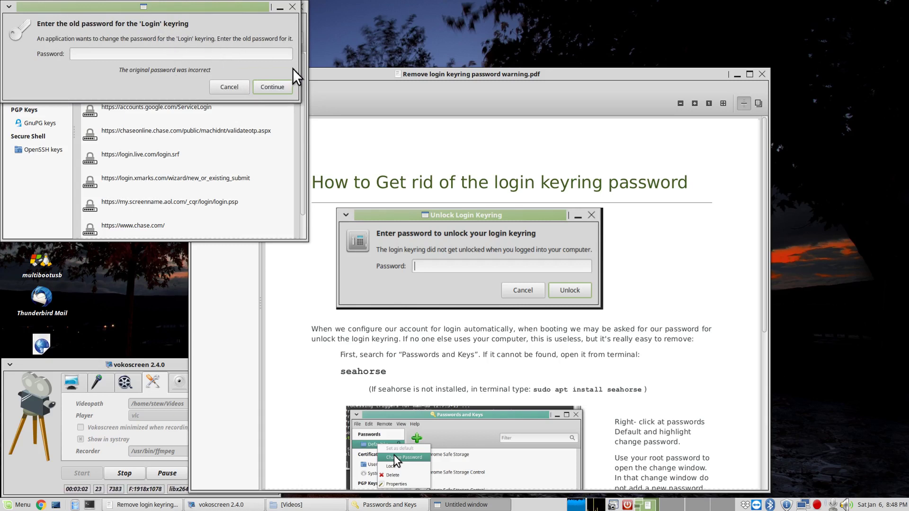
left_click(272, 85)
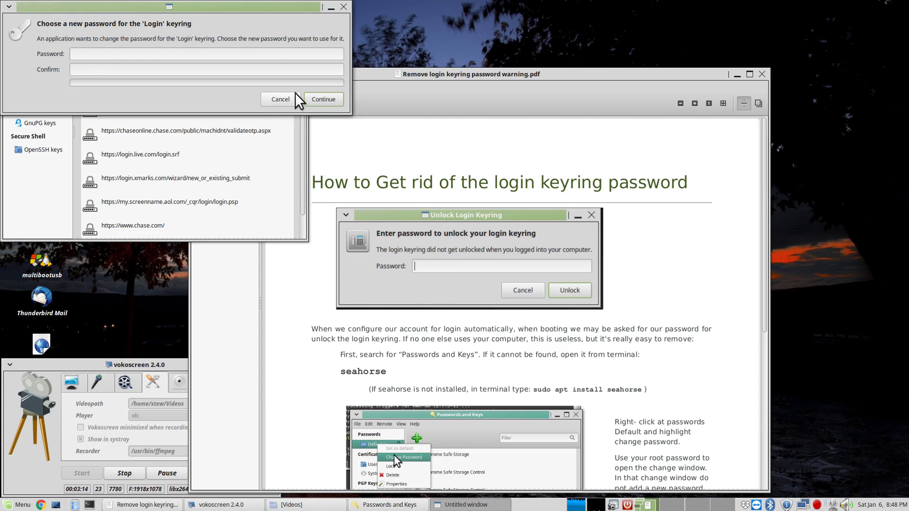
Step: Confirm the blank Login keyring password, accept unencrypted storage, and close Passwords and Keys
left_click(328, 99)
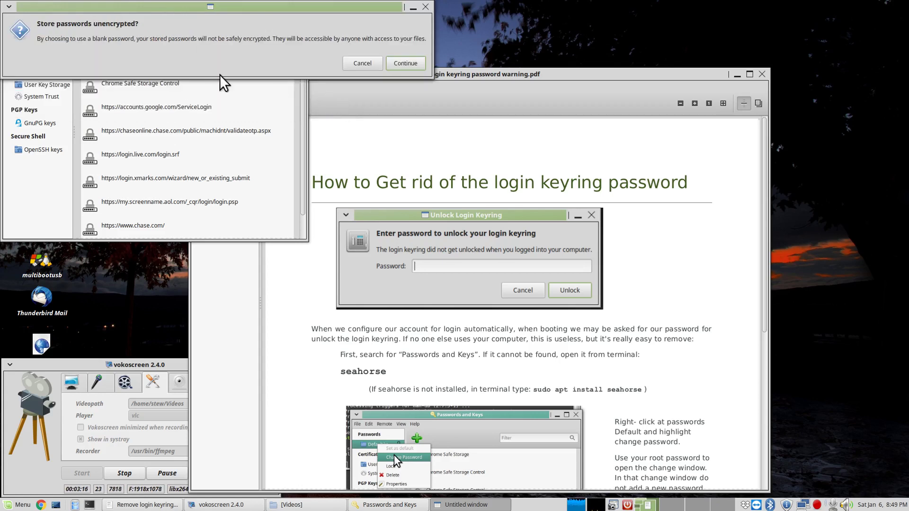
left_click_drag(137, 10, 155, 210)
left_click_drag(159, 245, 156, 246)
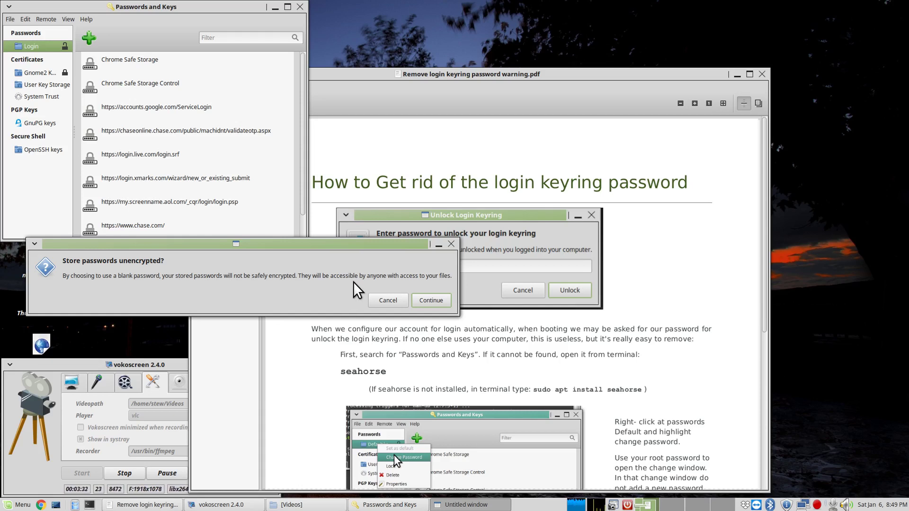
left_click(426, 298)
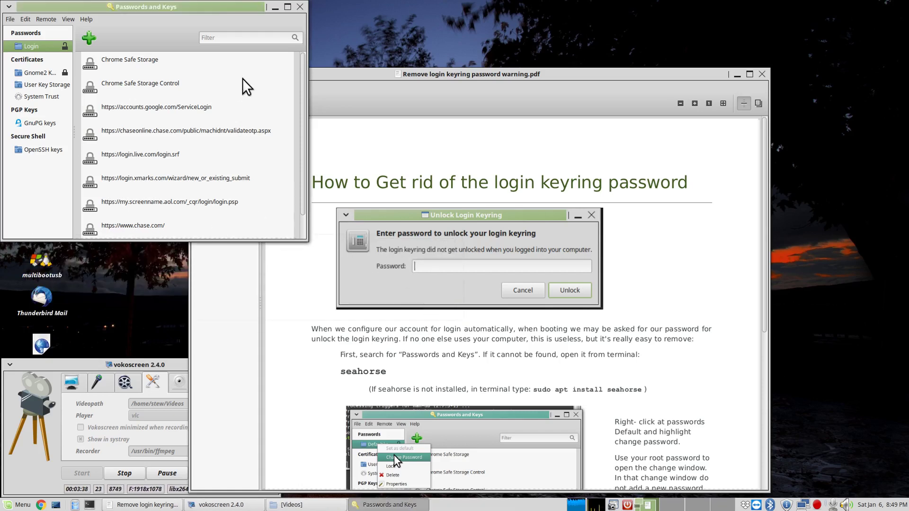
left_click(303, 5)
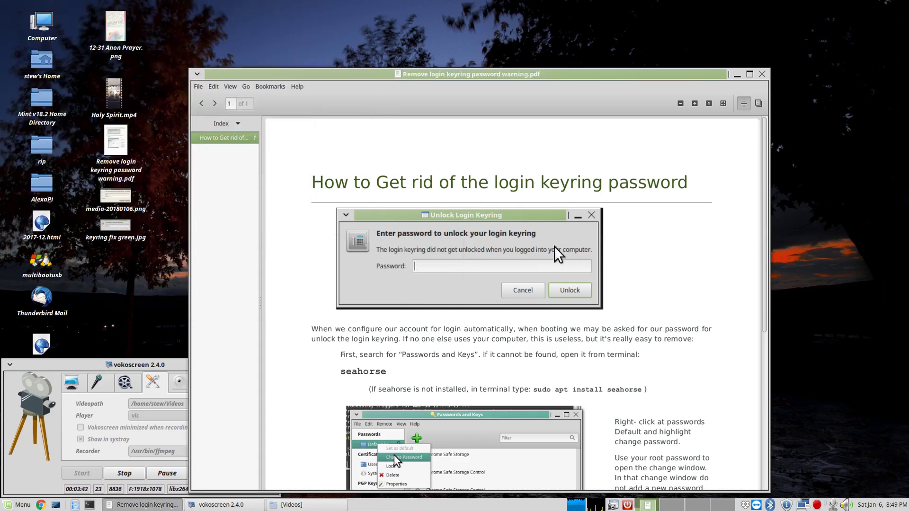